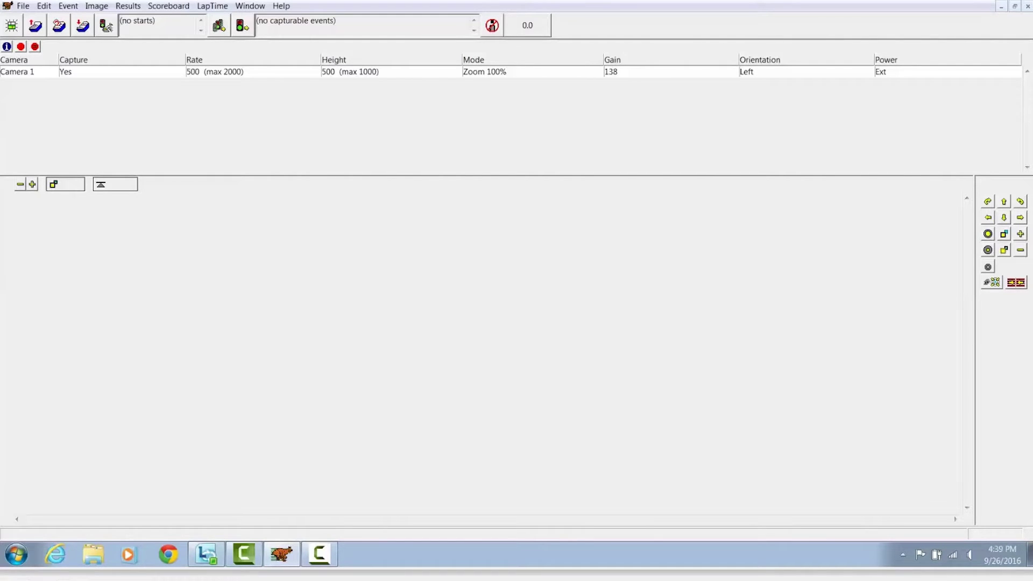
Create a new scoreboard in the scoreboard options using the Dak.lss script and name it Message Center
left_click(168, 6)
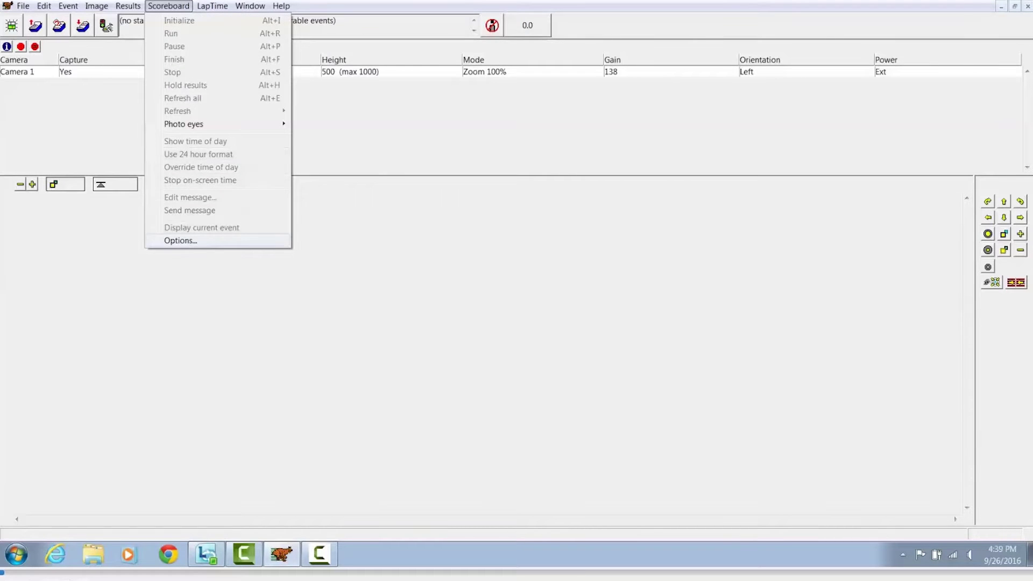
key("Return")
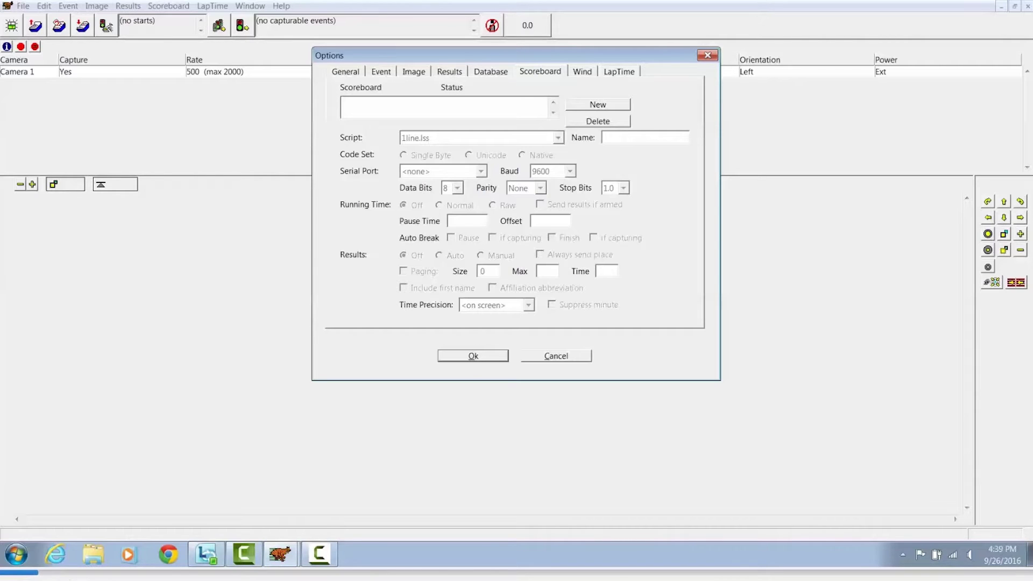
left_click(597, 104)
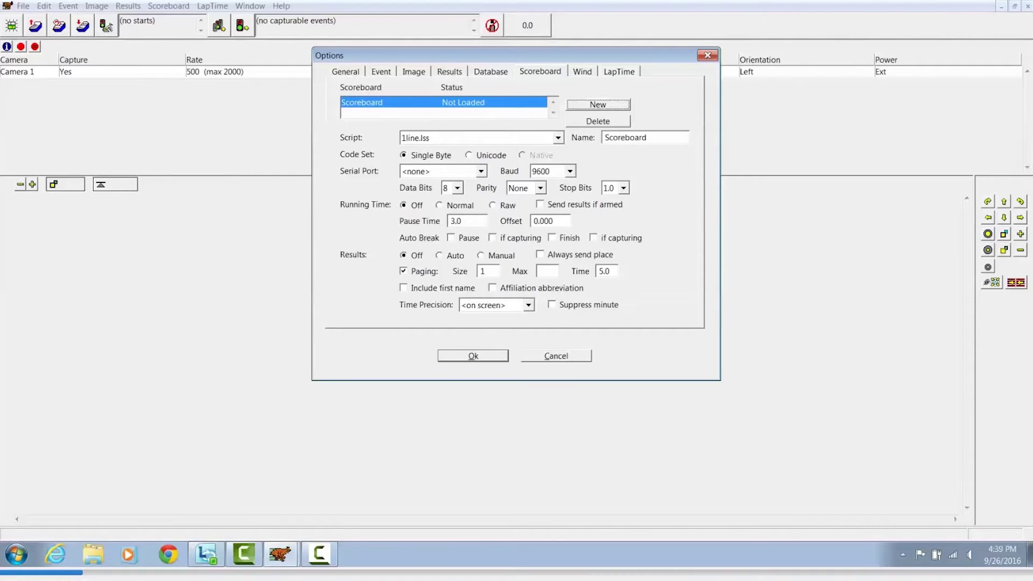
left_click(558, 138)
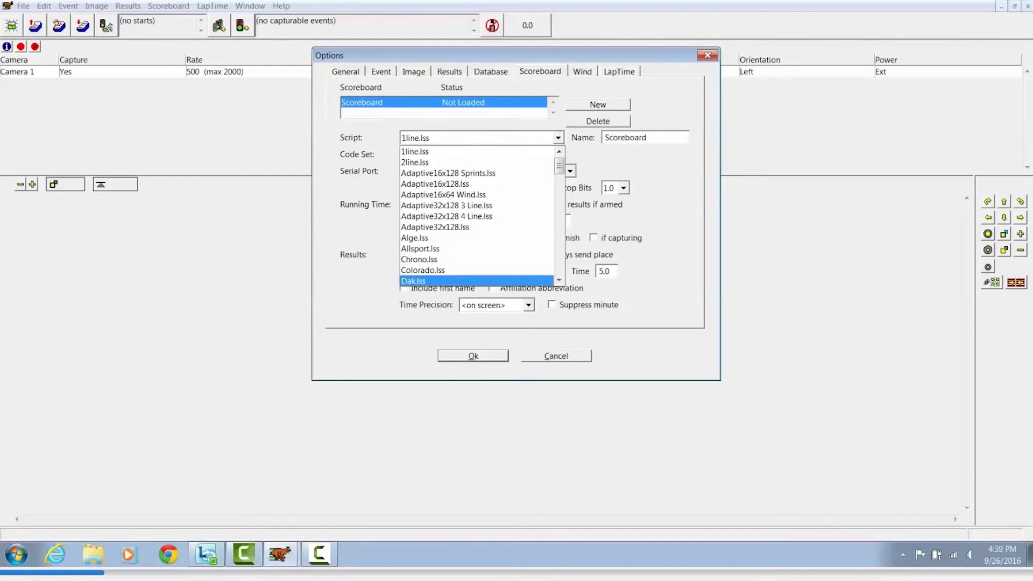
left_click(423, 281)
left_click_drag(648, 137, 604, 137)
type("Me")
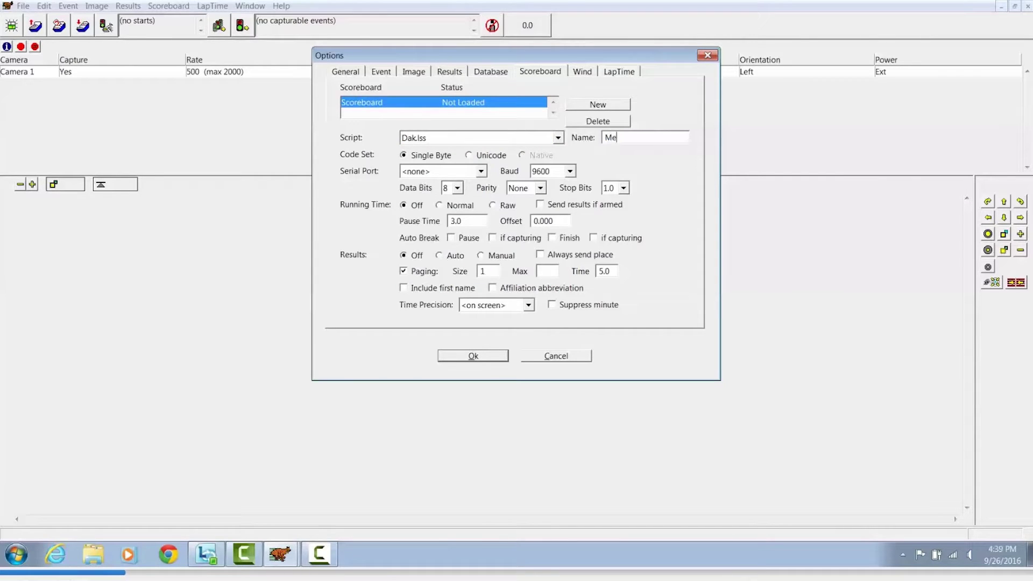
type("ssage Center")
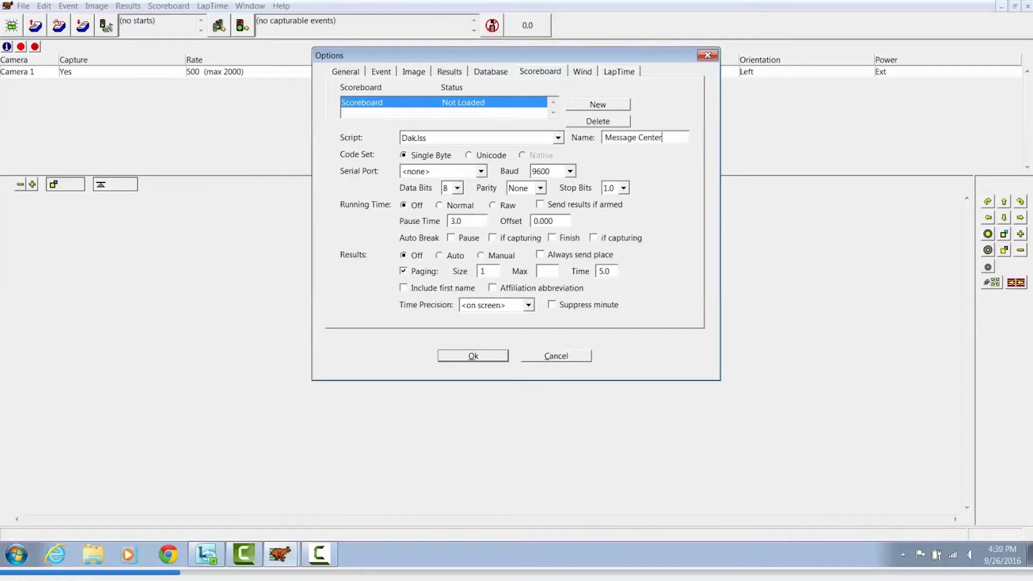
Set the Message Center scoreboard's connection to Network (UDP) with port 3002
left_click(481, 171)
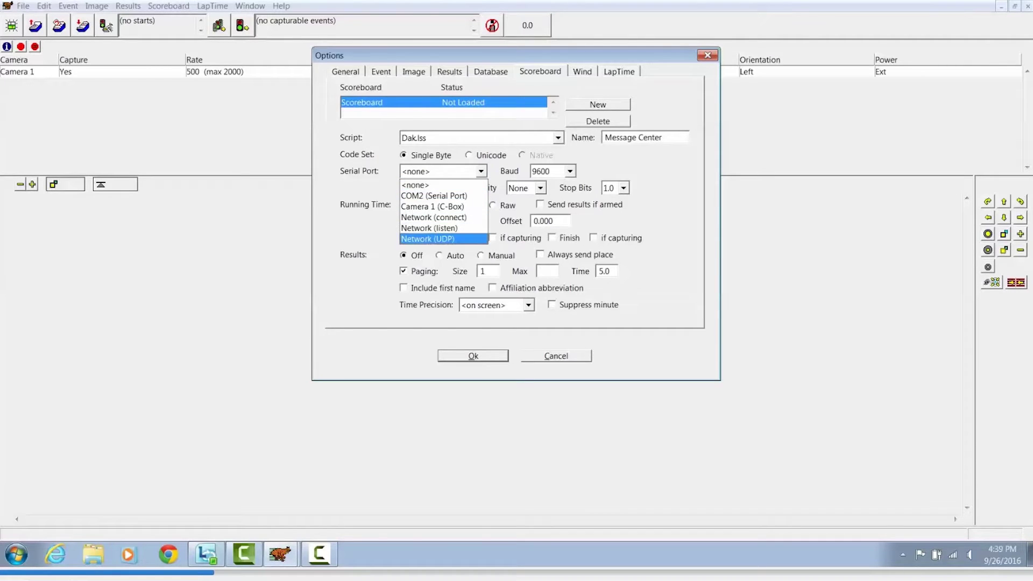
left_click(428, 238)
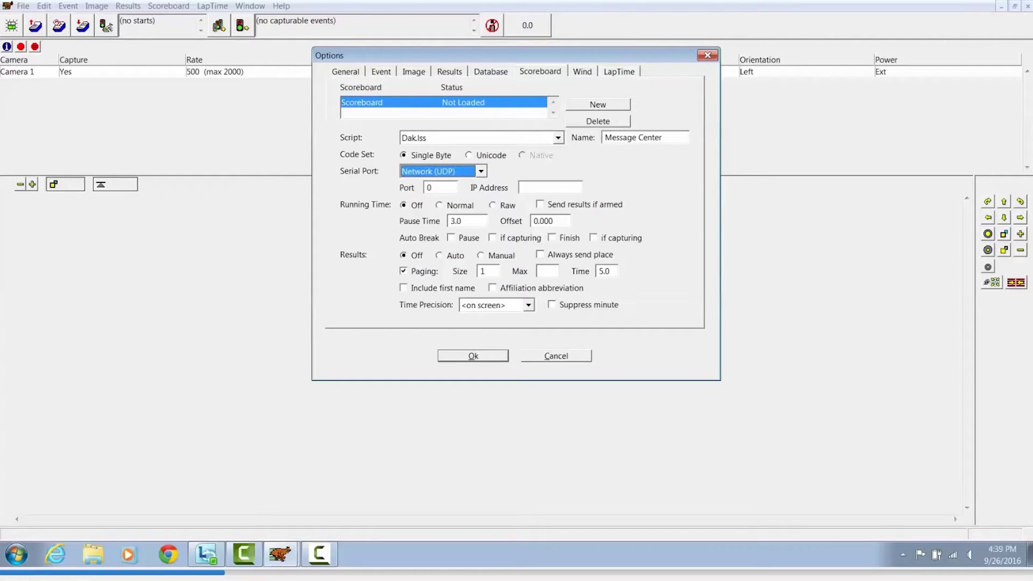
key("Tab")
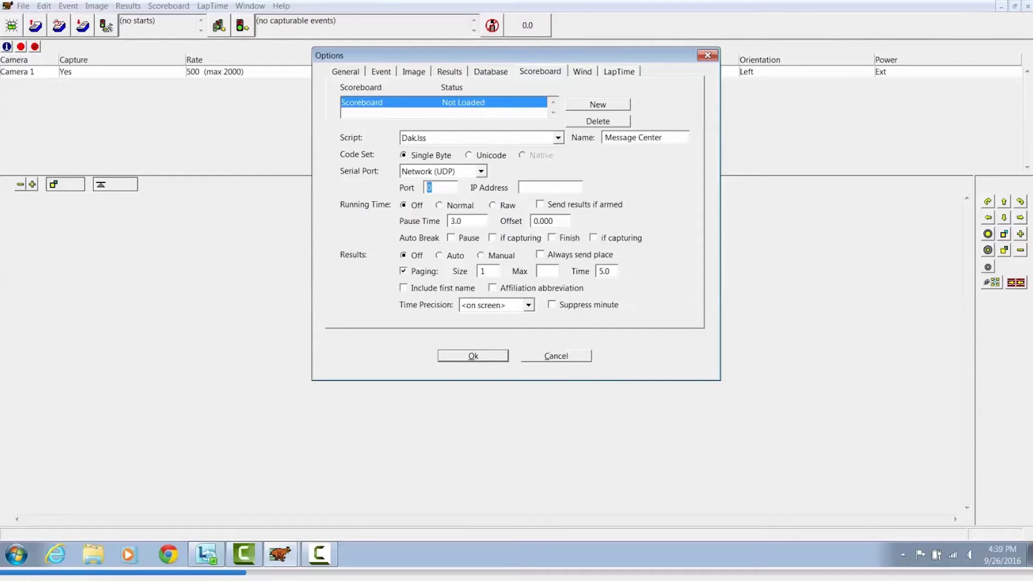
type("3002")
Set running time to Normal with results sent if armed, results to Auto and paging size to 8, and accept the options
left_click(440, 205)
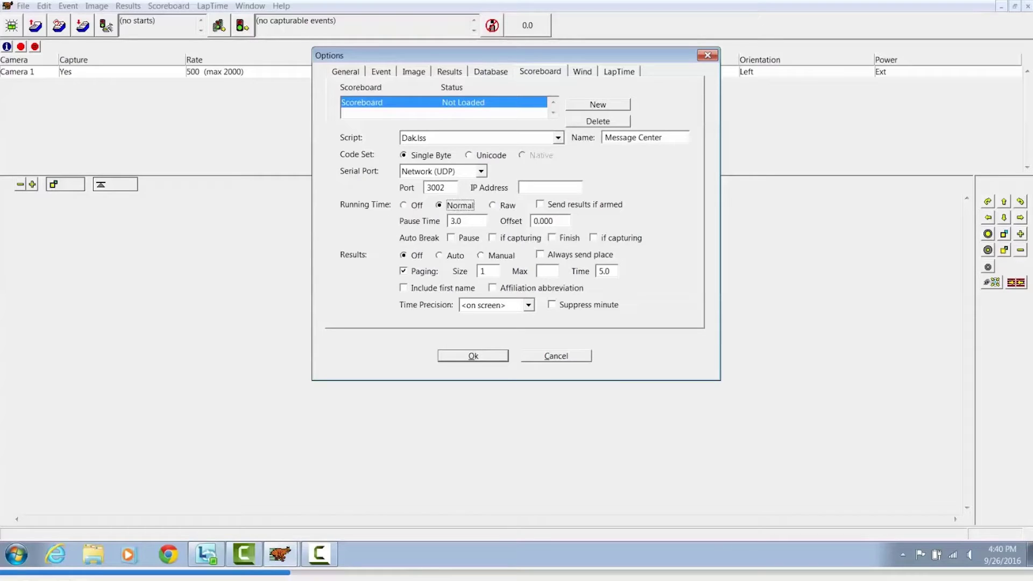
key("Tab")
left_click(440, 255)
double_click(482, 271)
type("8")
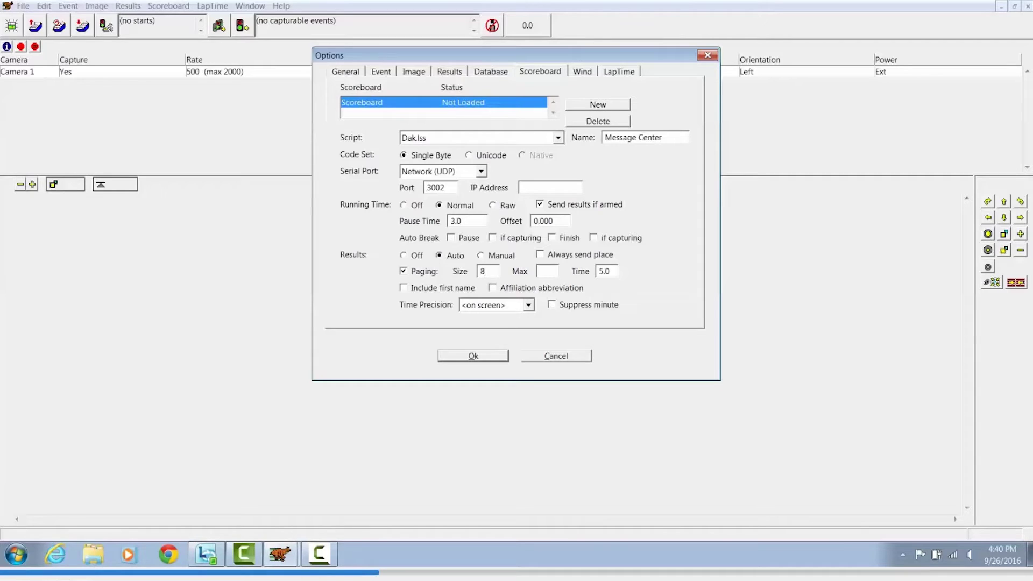
key("Return")
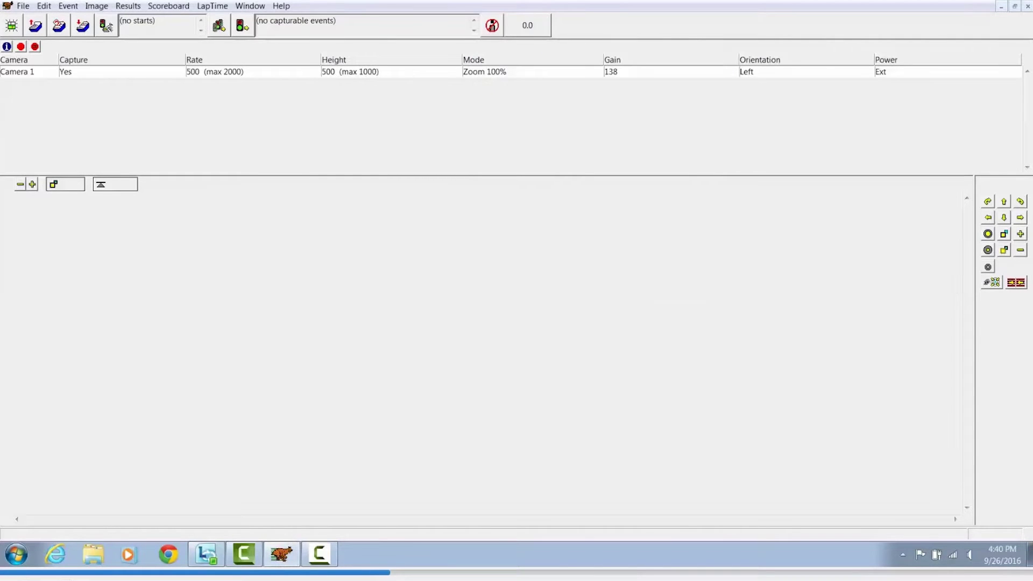
Restart FinishLynx and check the Message Center scoreboard's status and IP address in the scoreboard options
key("alt+F4")
double_click(24, 290)
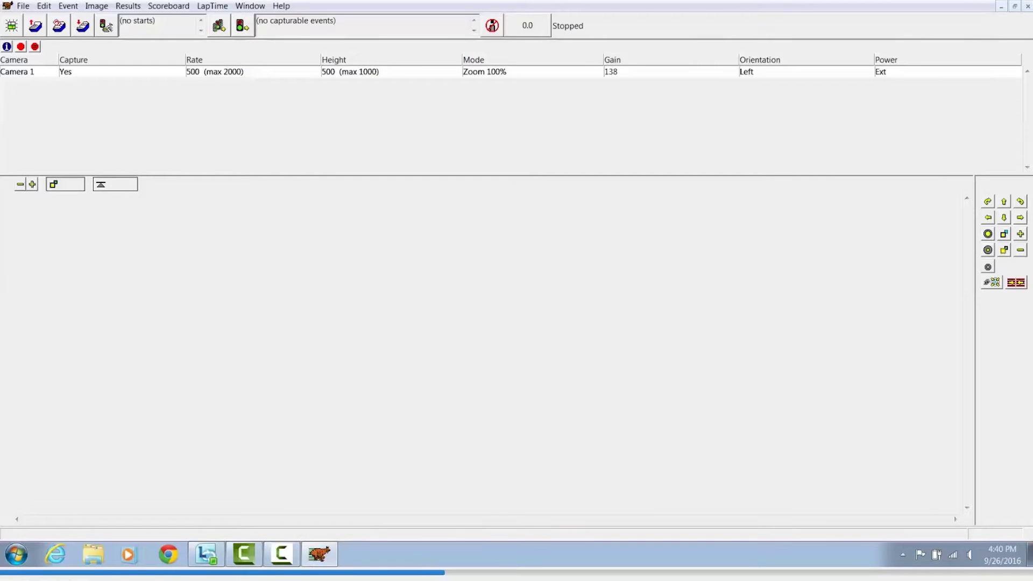
left_click(169, 6)
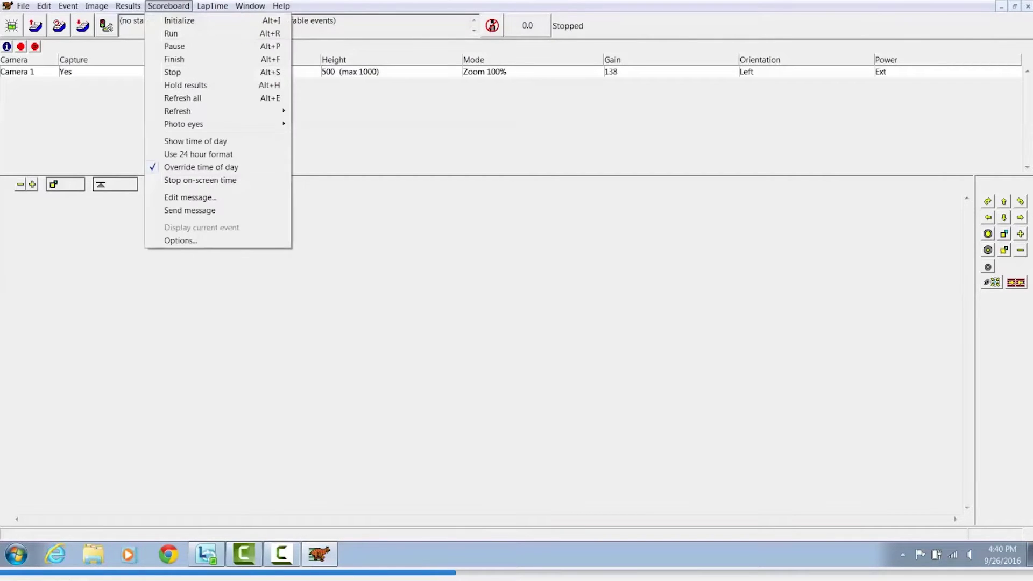
left_click(181, 241)
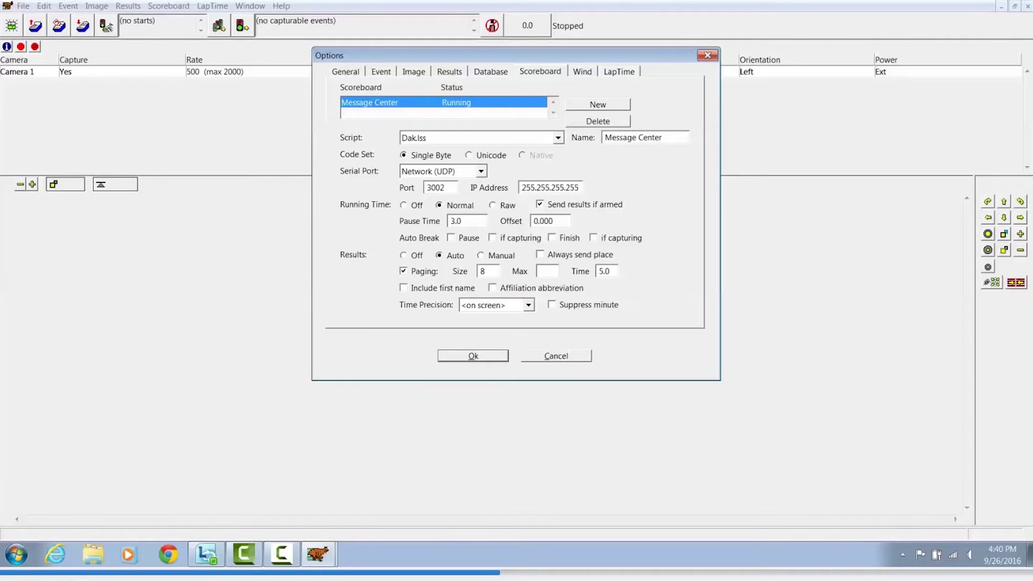
key("Return")
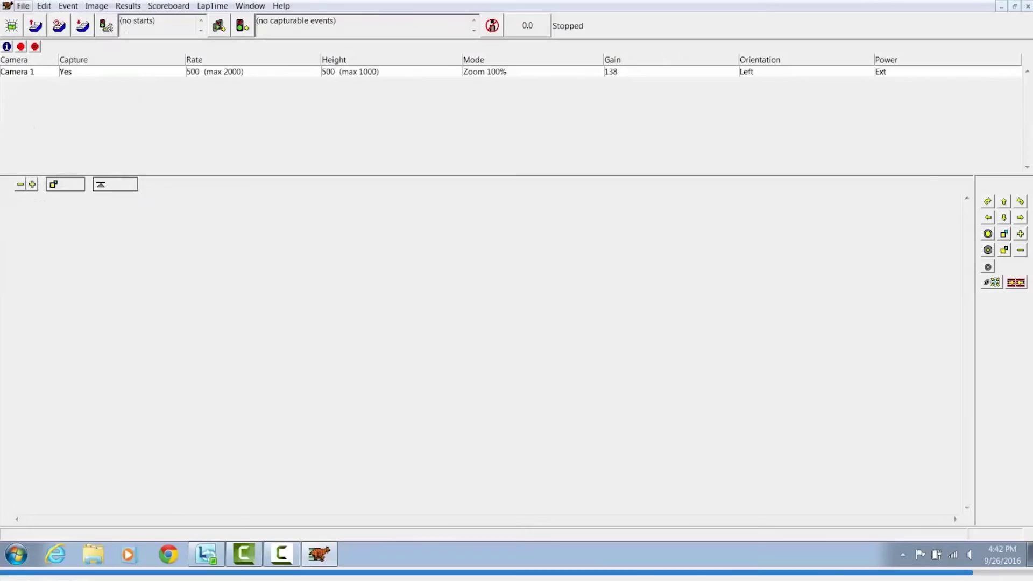
Open the Boys3000 event file from the Lynx folder
left_click(24, 6)
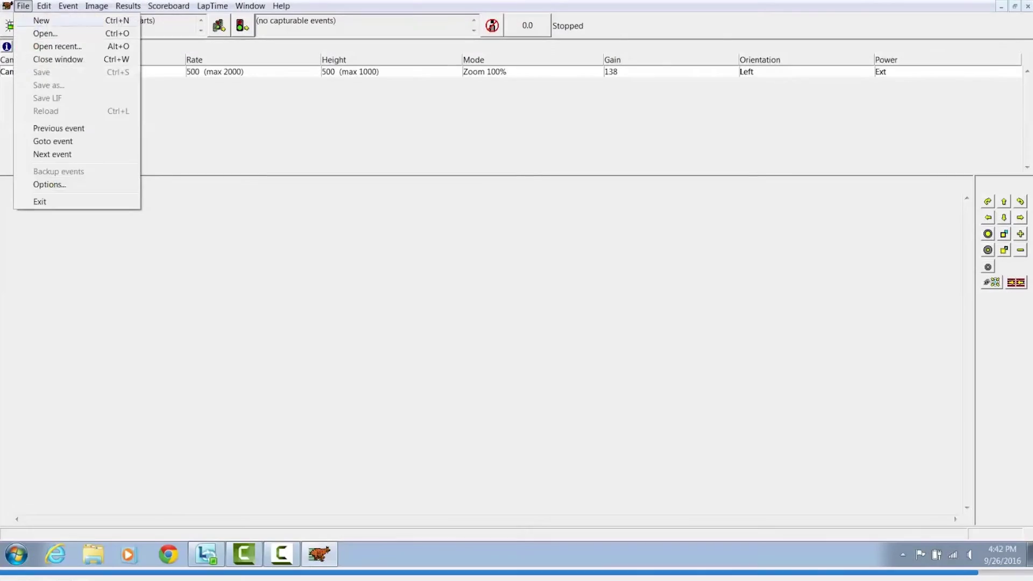
left_click(46, 33)
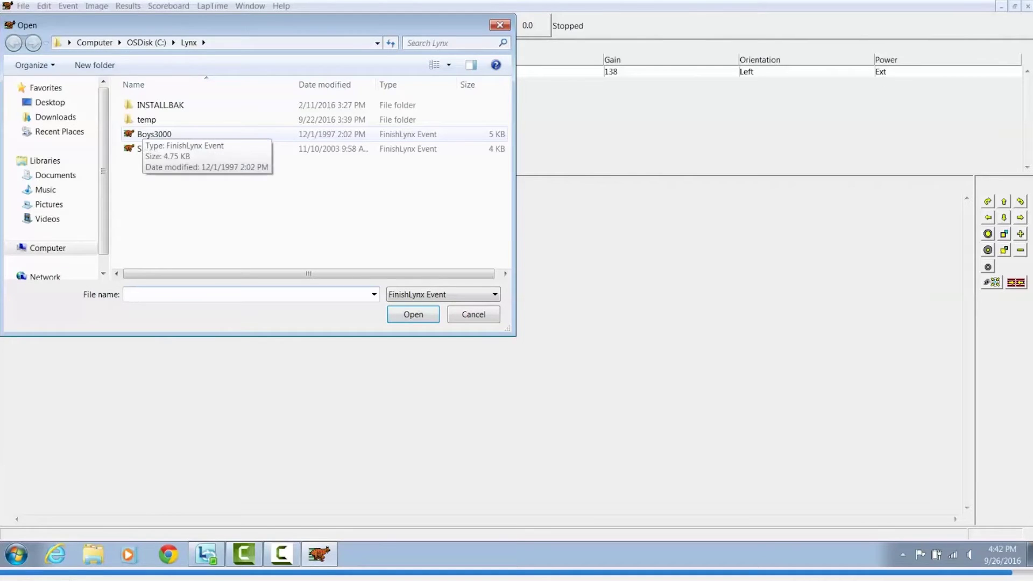
double_click(154, 134)
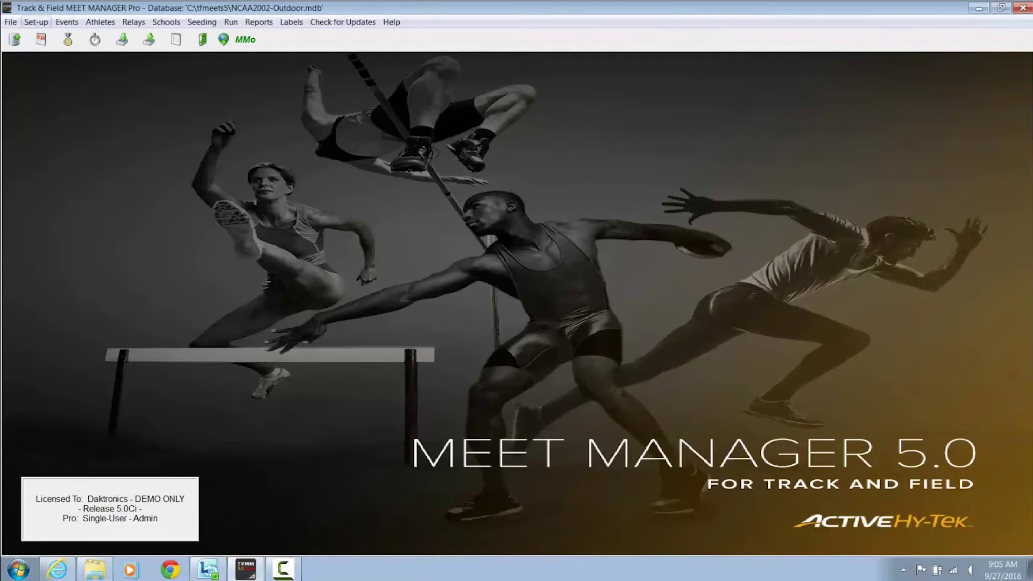
In MEET MANAGER, set the alpha scoreboard interface to Daktronics Full Matrix with a UDP Ethernet connection
left_click(36, 22)
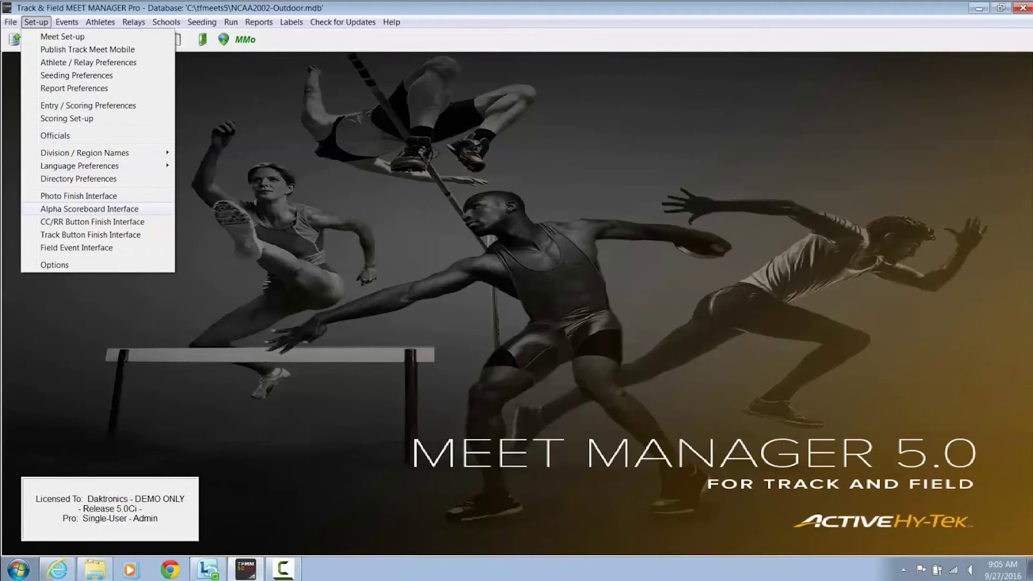
left_click(89, 209)
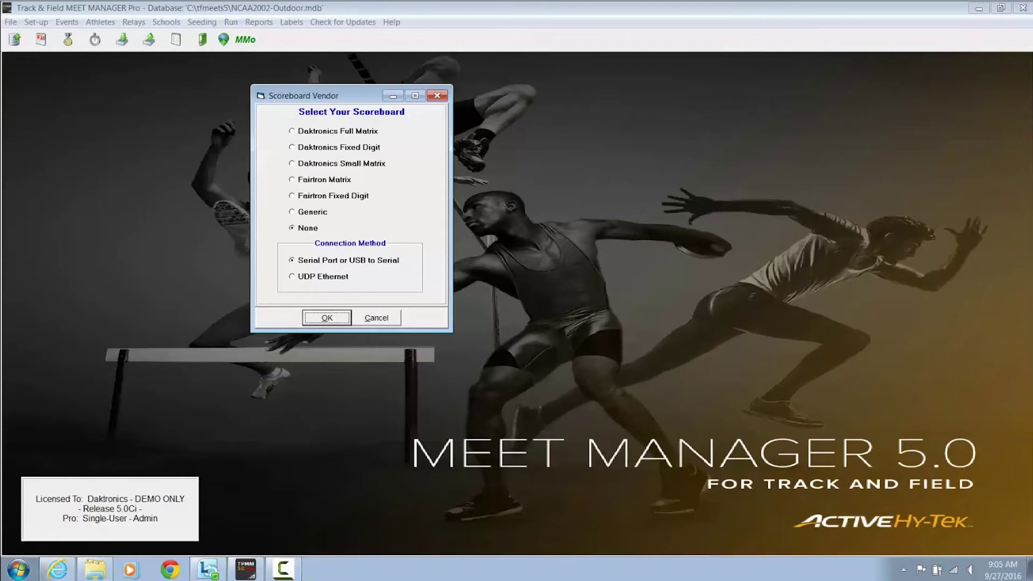
left_click(293, 131)
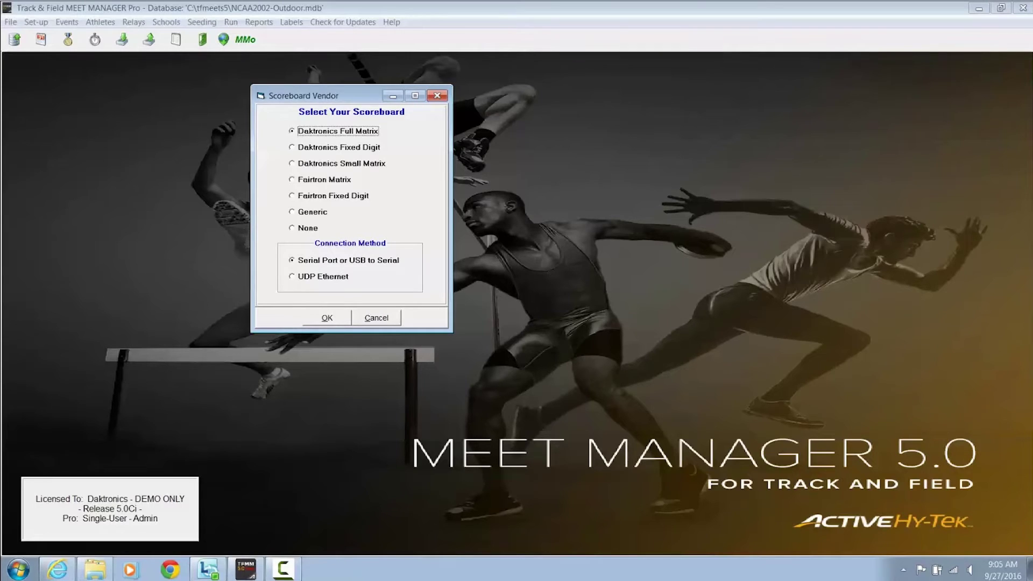
left_click(292, 276)
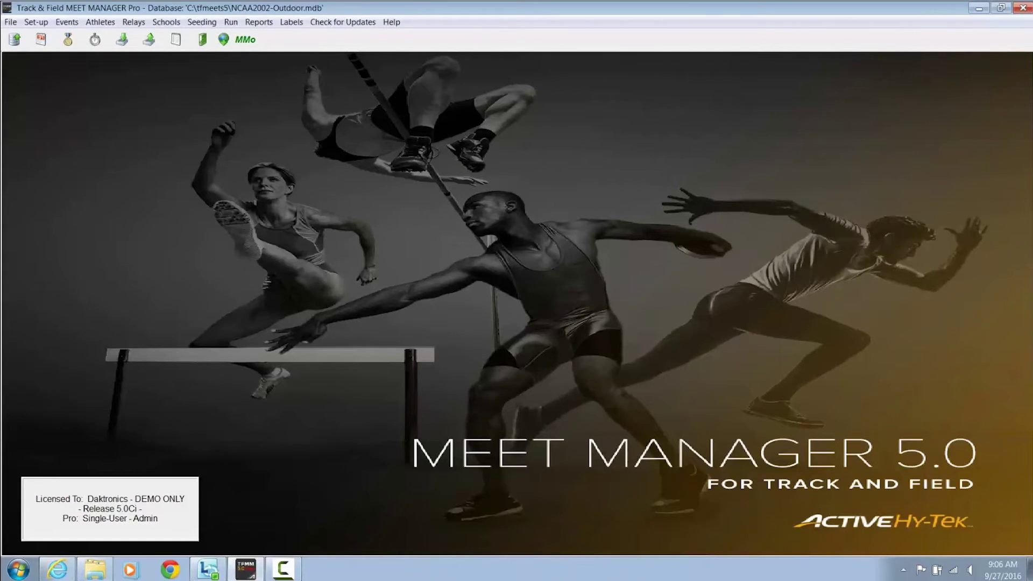
Set the Daktronics Full Matrix scoreboard's remote UDP port to 20000 from the Run the Meet window
left_click(231, 22)
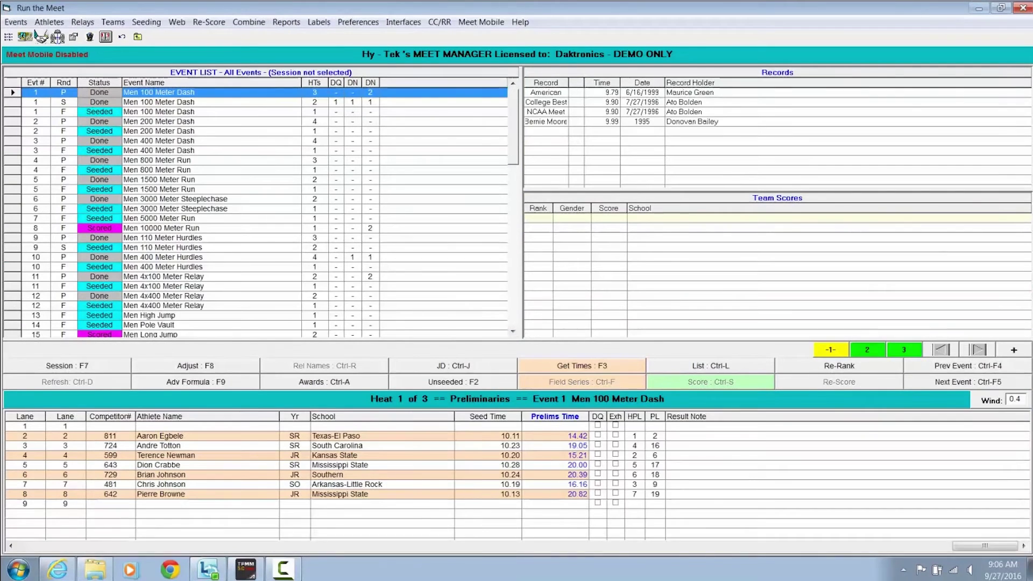
left_click(403, 21)
mouse_move(465, 62)
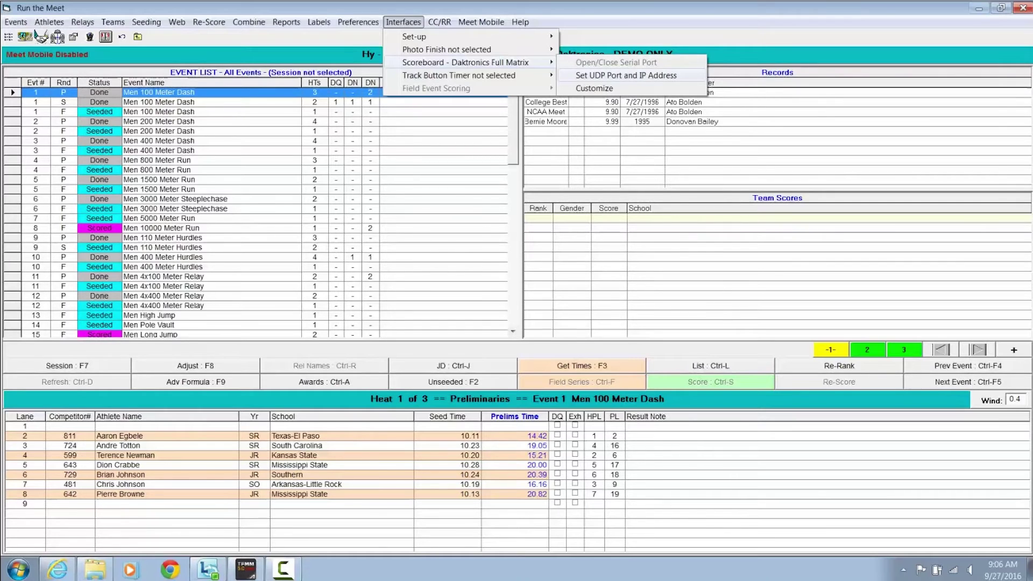
left_click(626, 76)
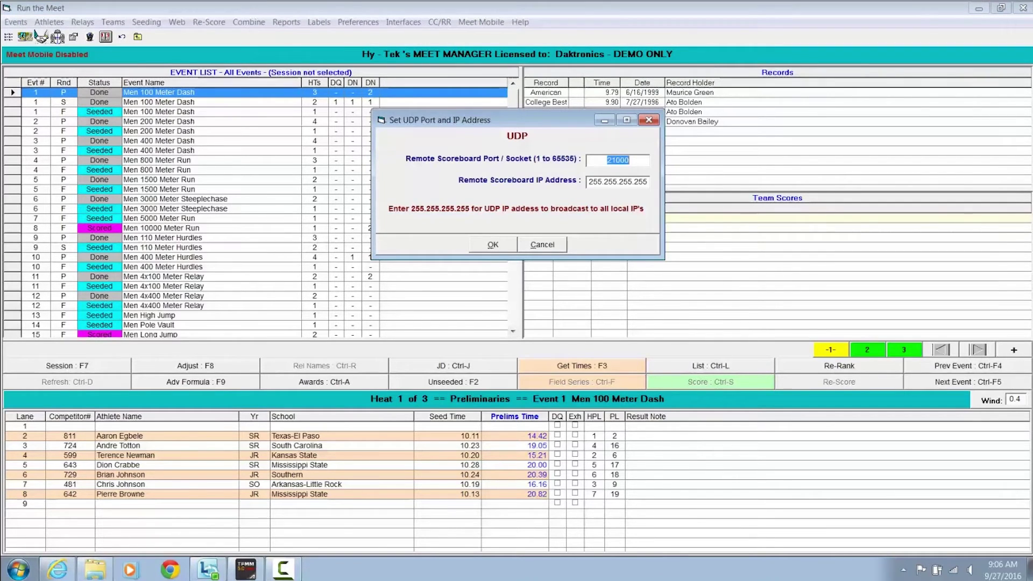
type("20000")
key("Return")
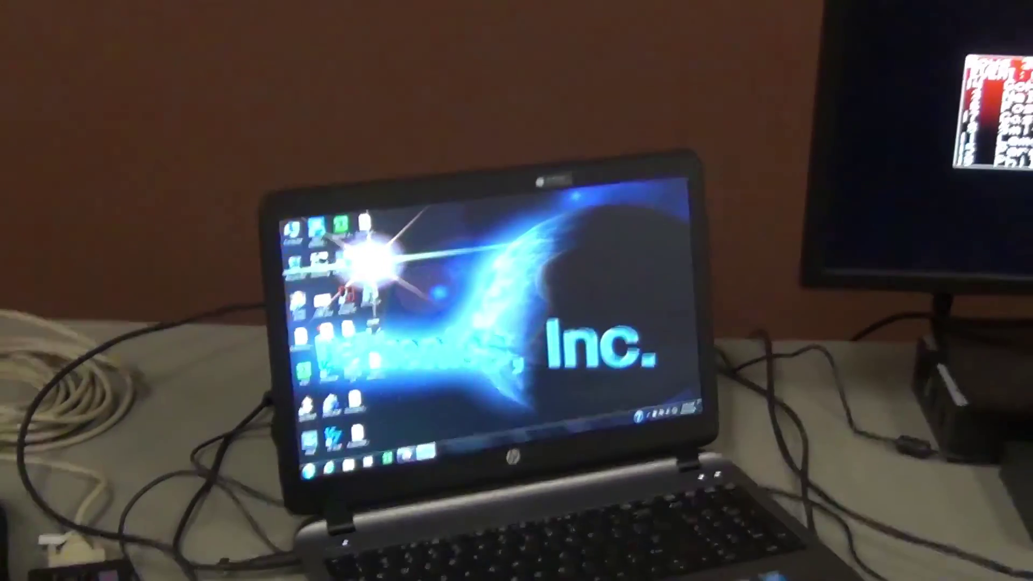
In the script file selection for the active file, browse to C:\Program Files (x86)\Daktronics\DCS\Scripts\Custom
left_click(424, 490)
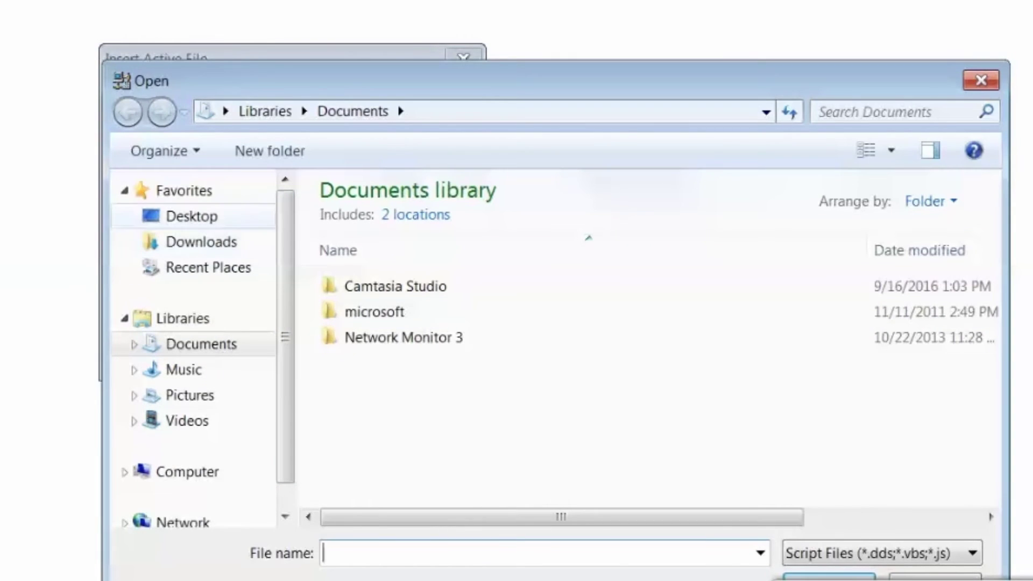
left_click(187, 471)
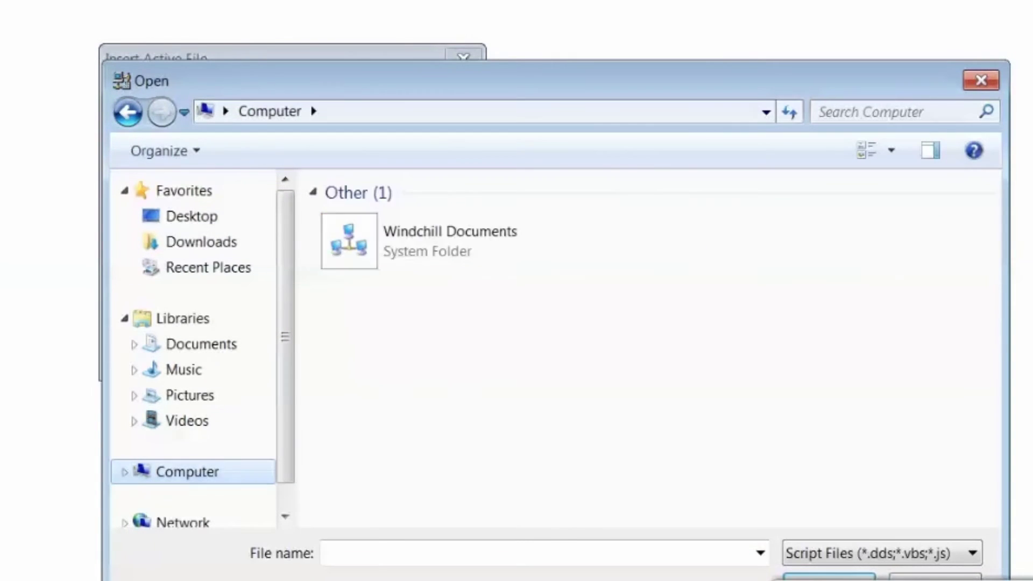
double_click(463, 242)
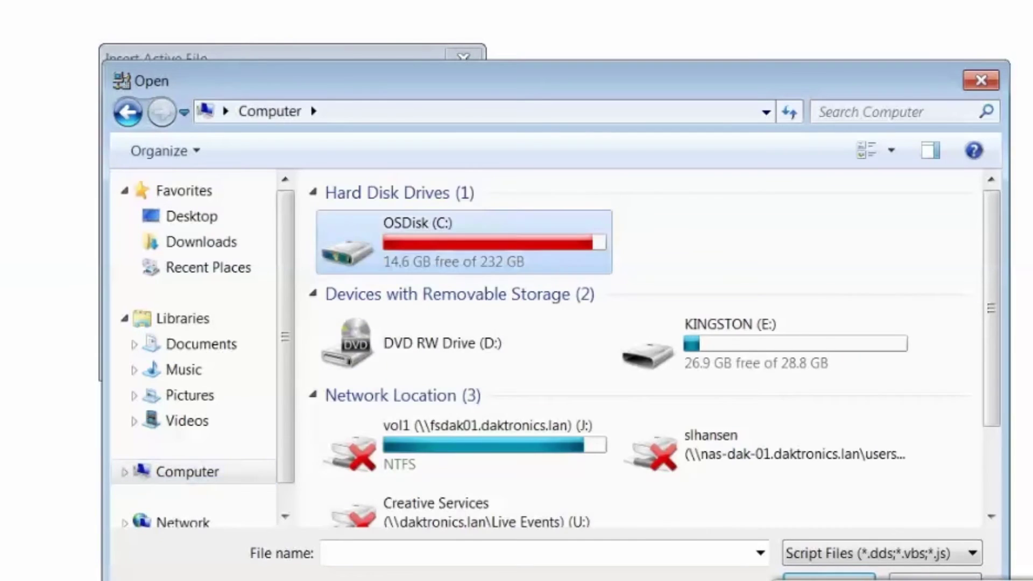
scroll(398, 358, "down", 1)
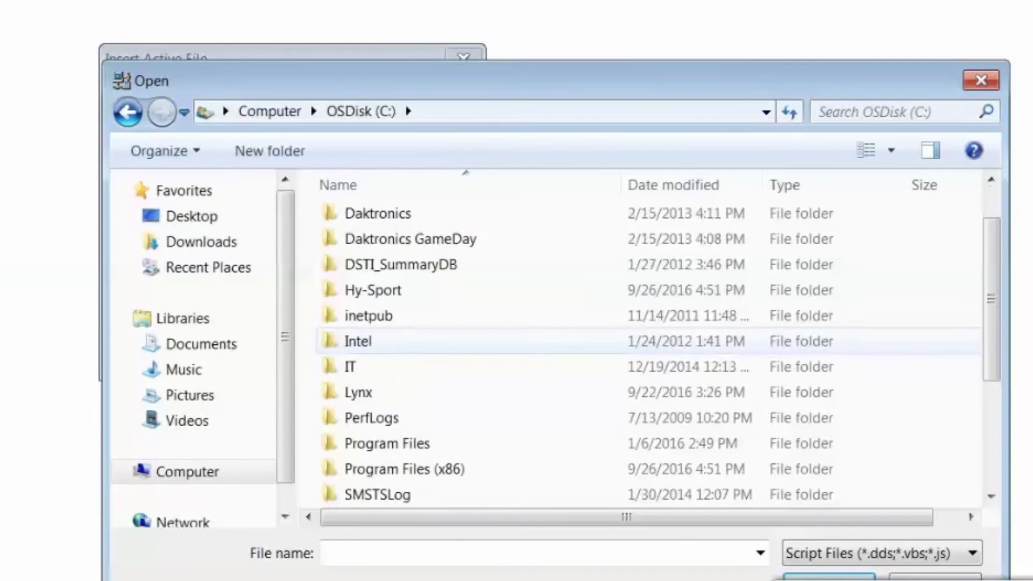
scroll(398, 358, "down", 1)
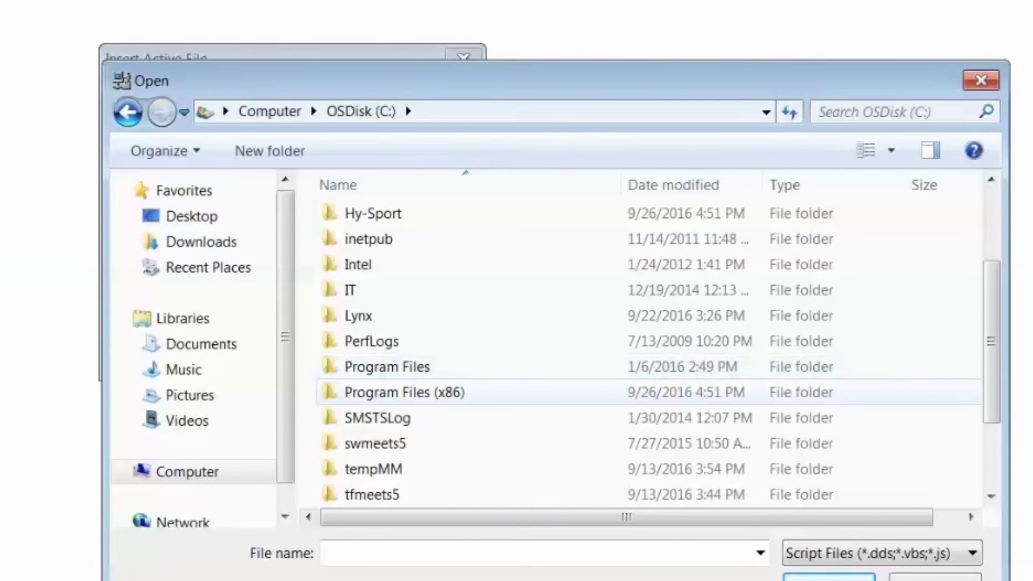
double_click(399, 392)
double_click(378, 349)
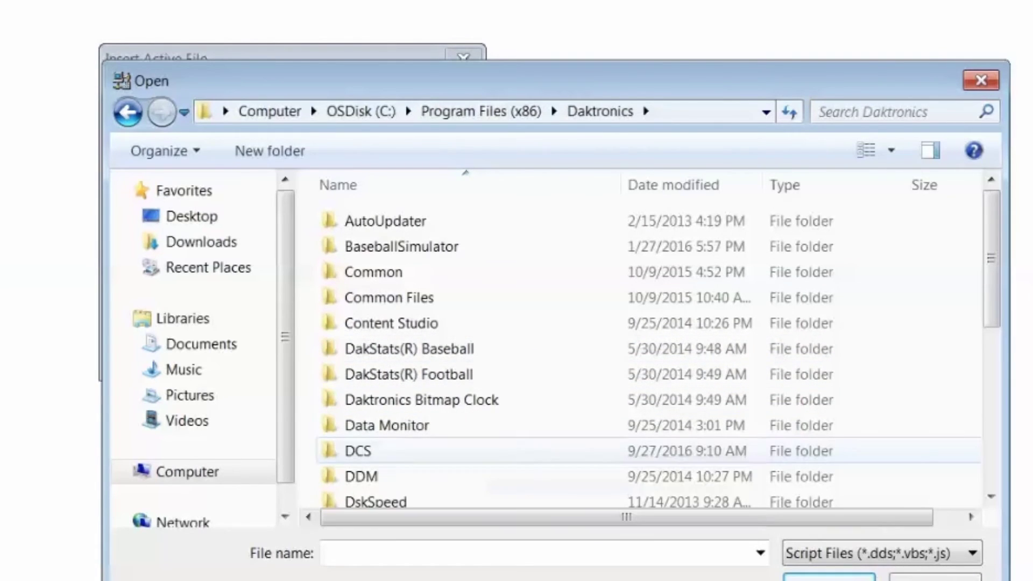
double_click(377, 451)
double_click(366, 246)
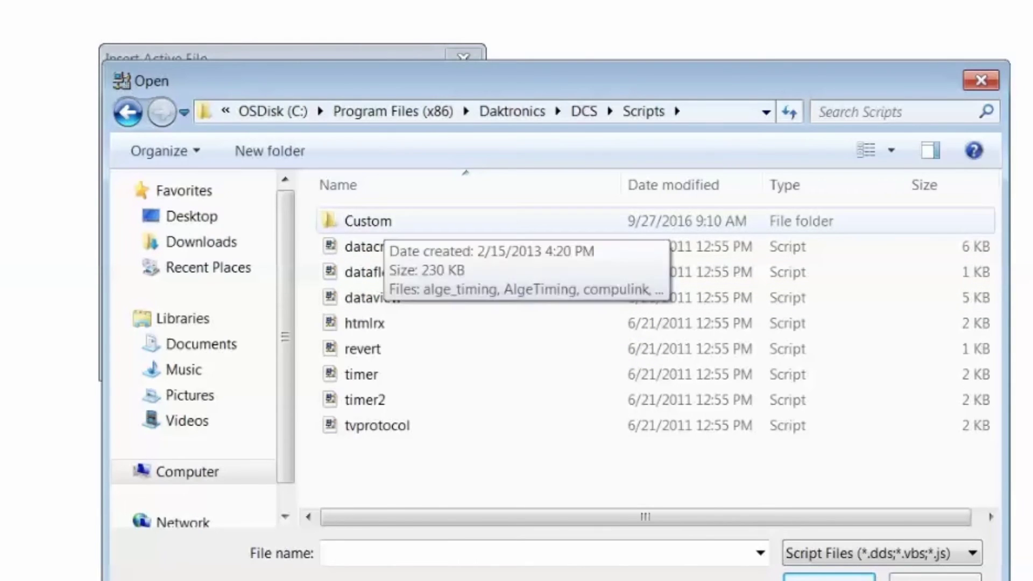
double_click(371, 221)
Choose the OffsetStandardRTD5000 script from the Custom folder for the active file
scroll(409, 409, "down", 3)
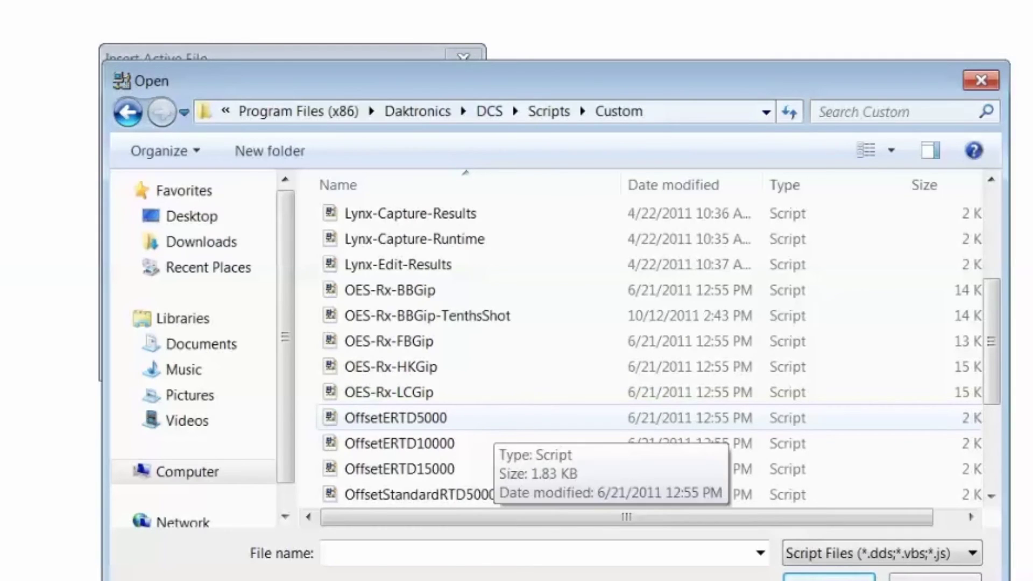
scroll(463, 422, "down", 1)
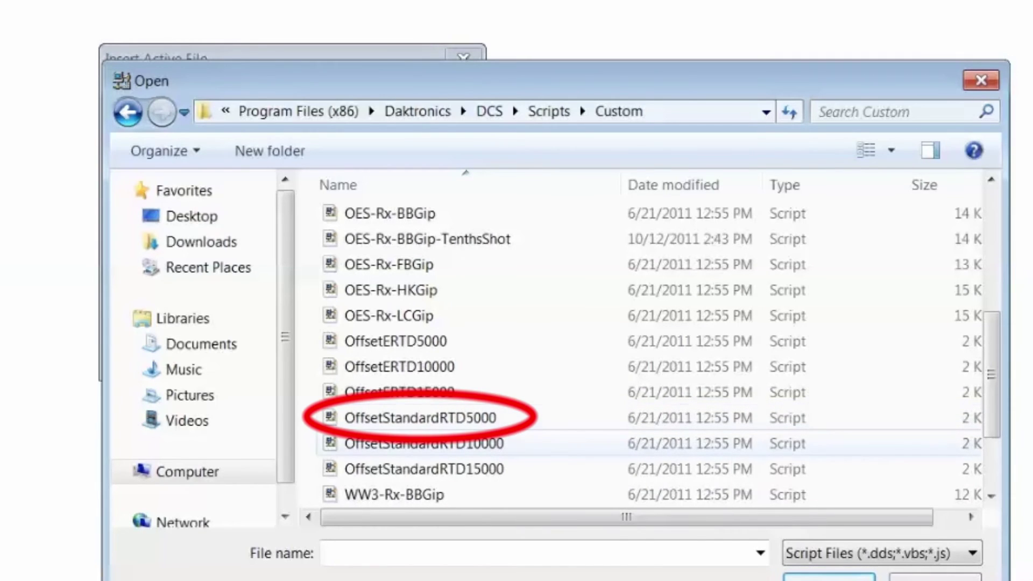
double_click(420, 417)
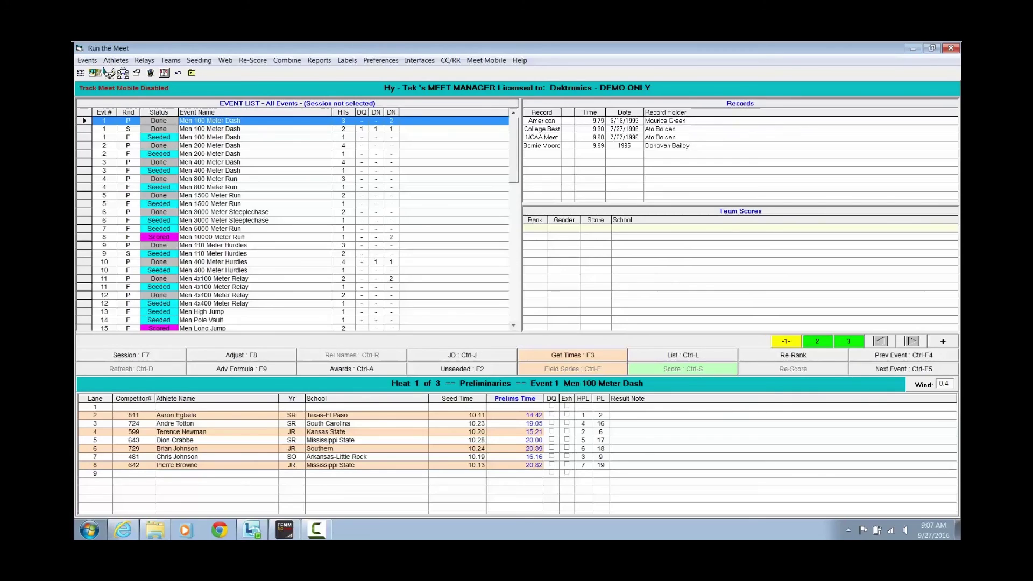
In MEET MANAGER, send the results of event 8 to the scoreboard using request 2
key("F11")
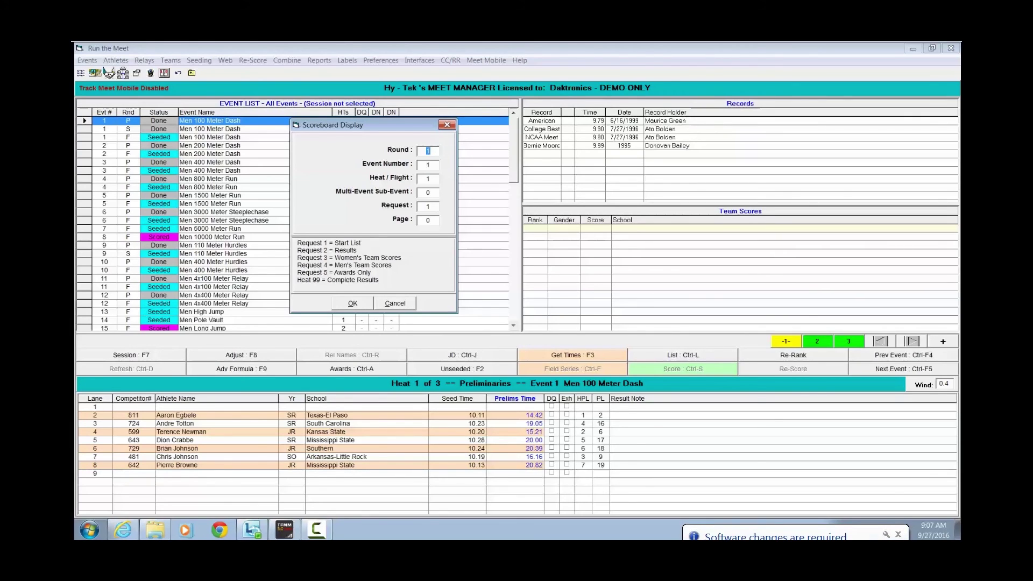
key("Tab")
type("8")
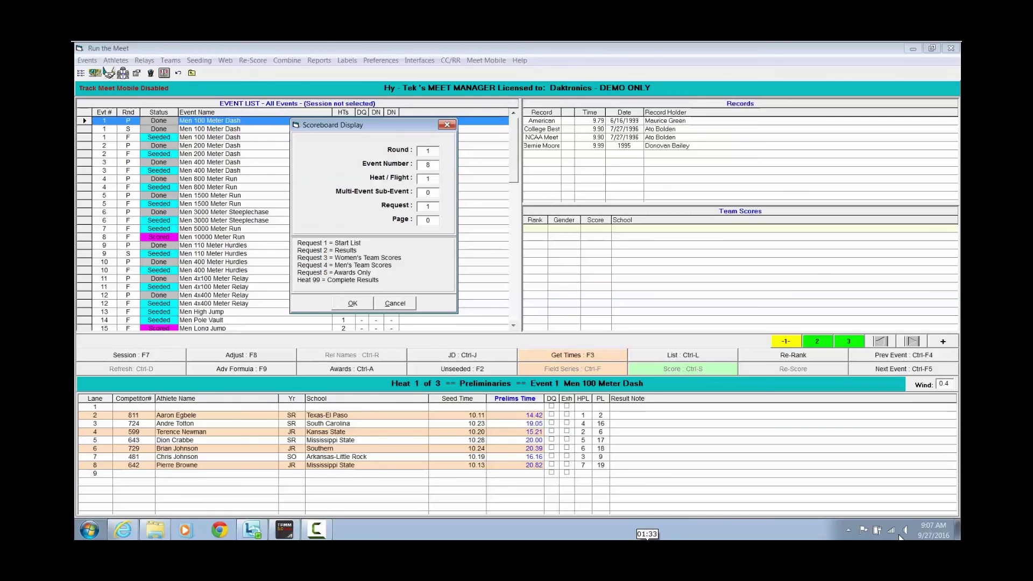
key("Tab")
key("Tab")
key("Tab")
type("2")
key("Return")
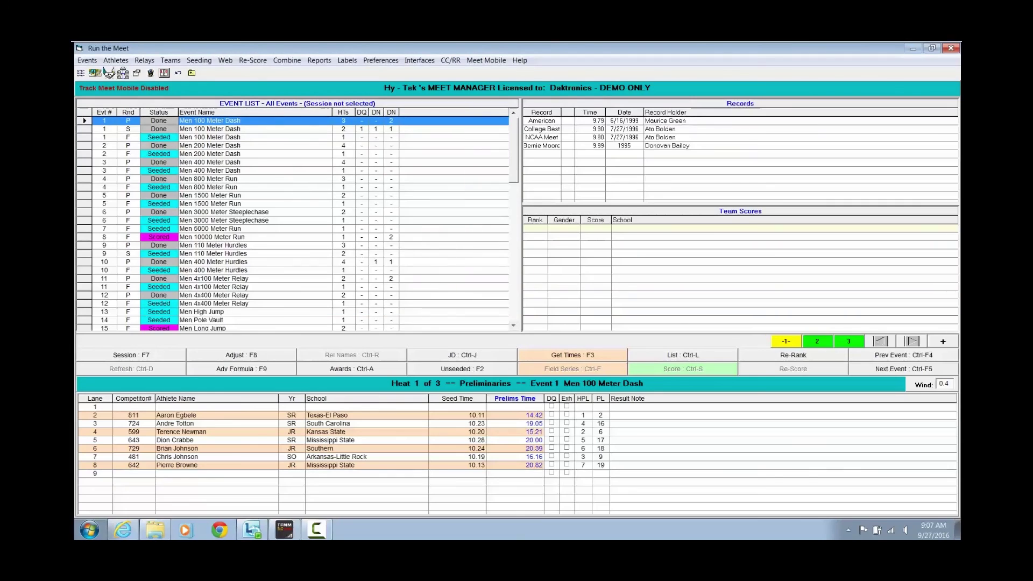